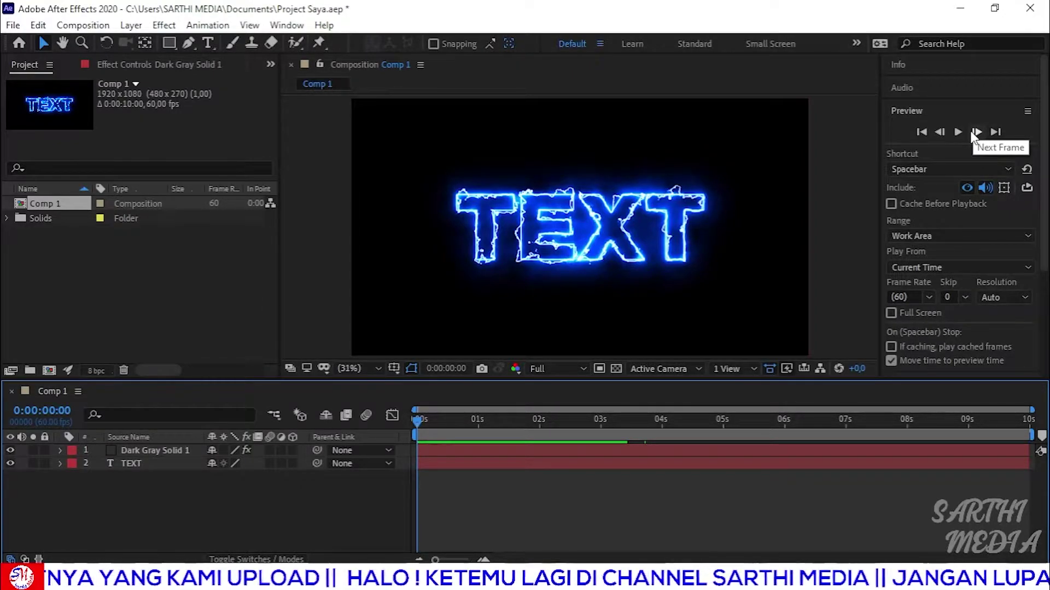
Play the Comp 1 preview, replay it from about 0:00:01:45, and return the playhead to the start
click(976, 132)
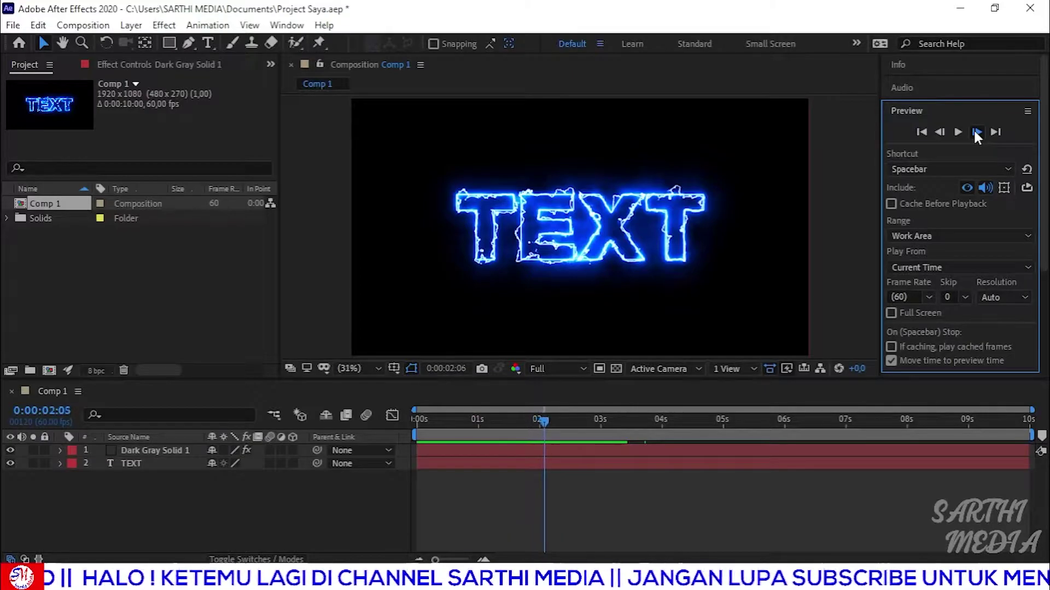
drag(976, 132, 977, 133)
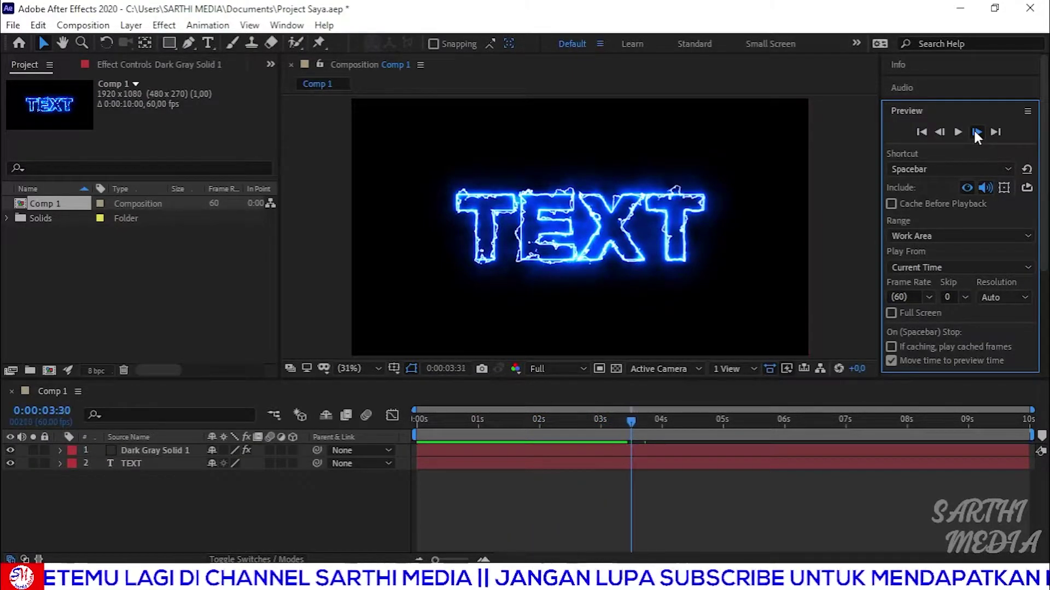
click(523, 418)
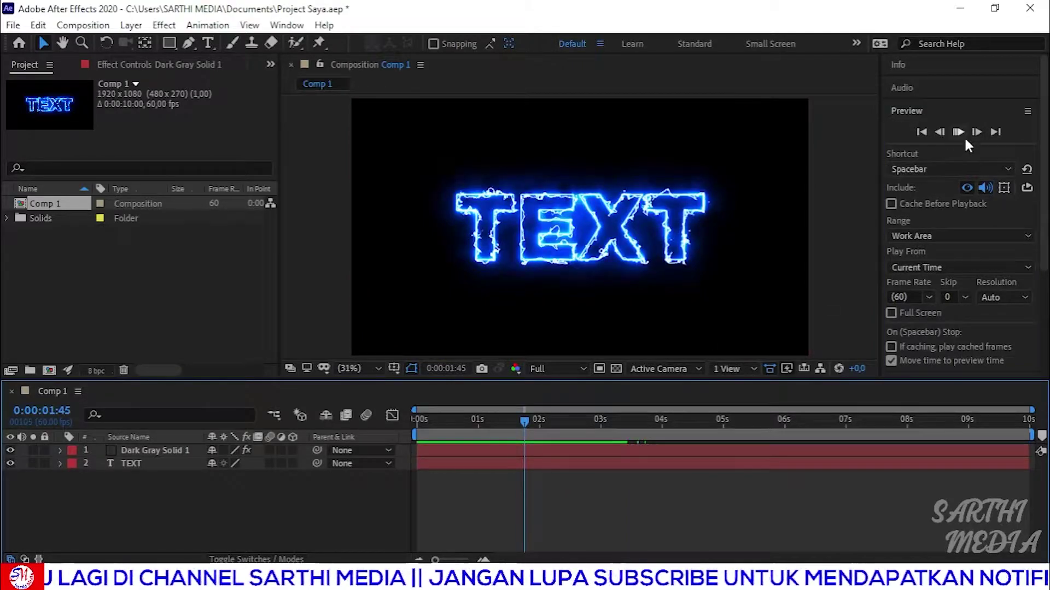
drag(976, 132, 976, 132)
drag(715, 432, 343, 543)
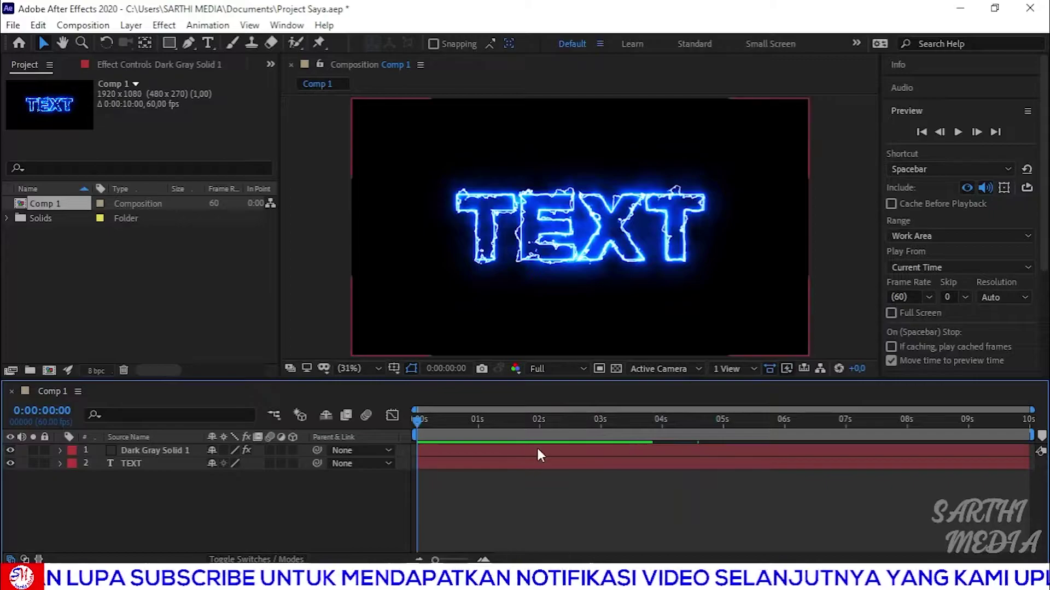
Preview the text animation twice from the first frame, and scrub the playhead to 0:00:03:11
key(space)
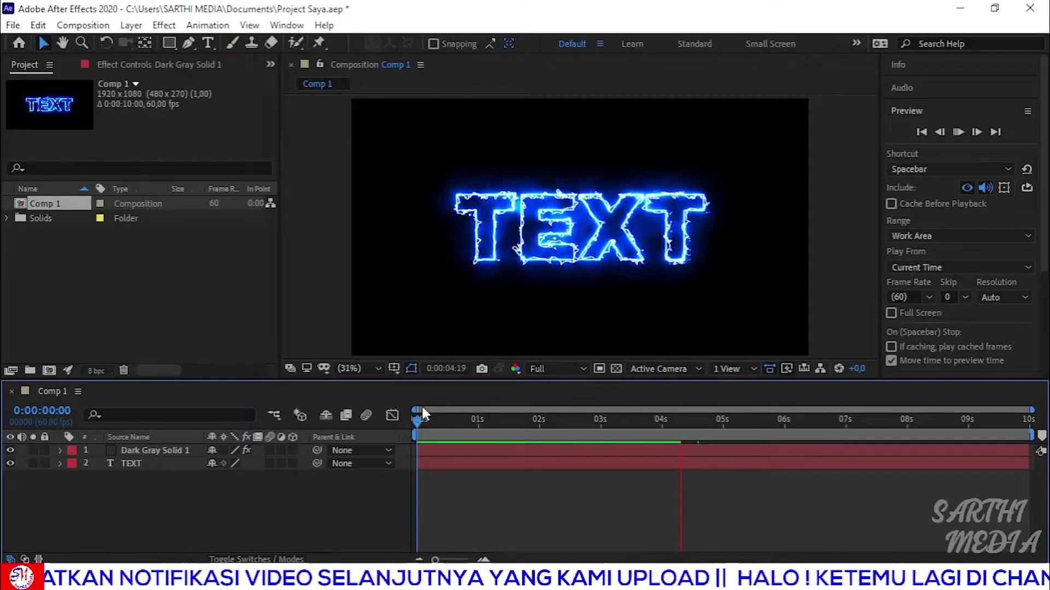
drag(443, 435, 313, 455)
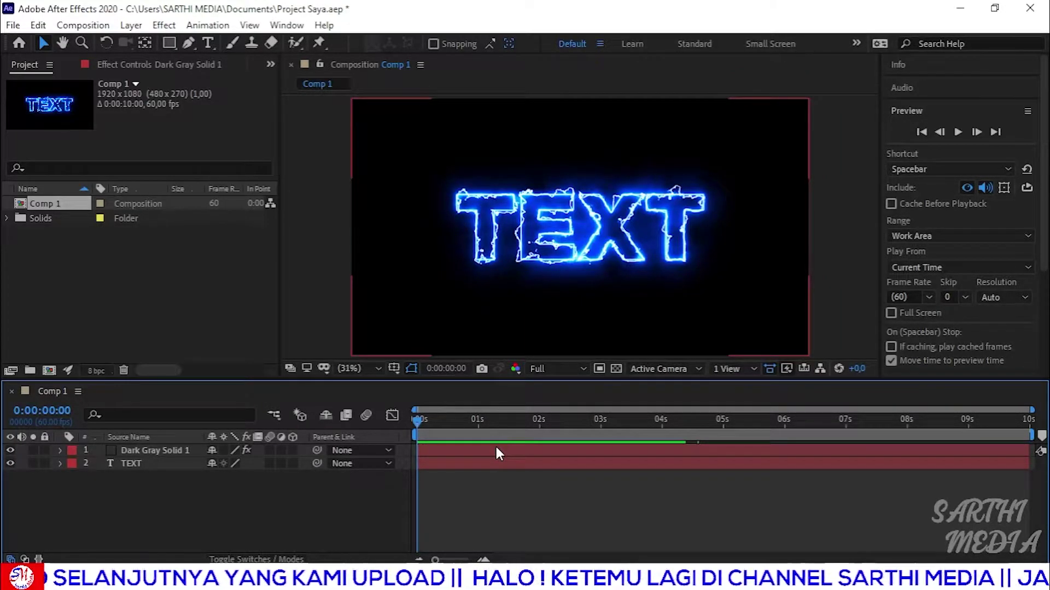
key(space)
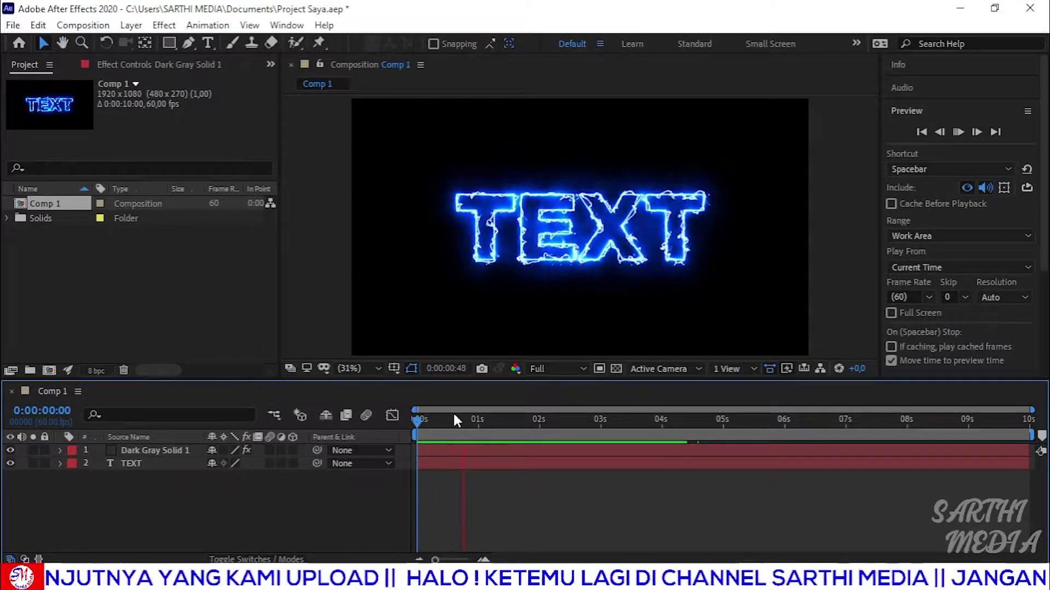
click(530, 411)
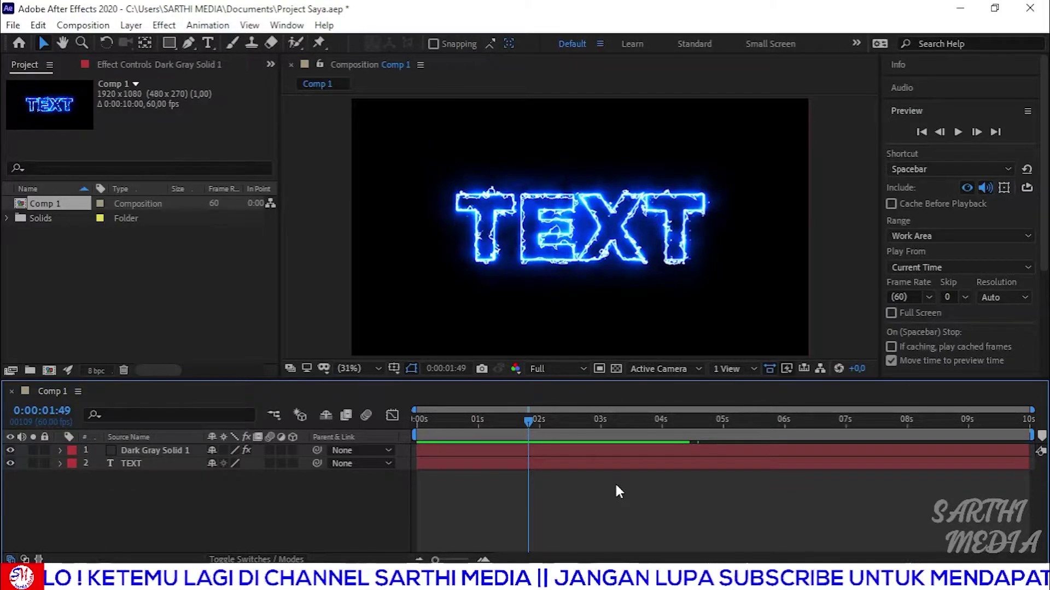
drag(526, 419, 612, 476)
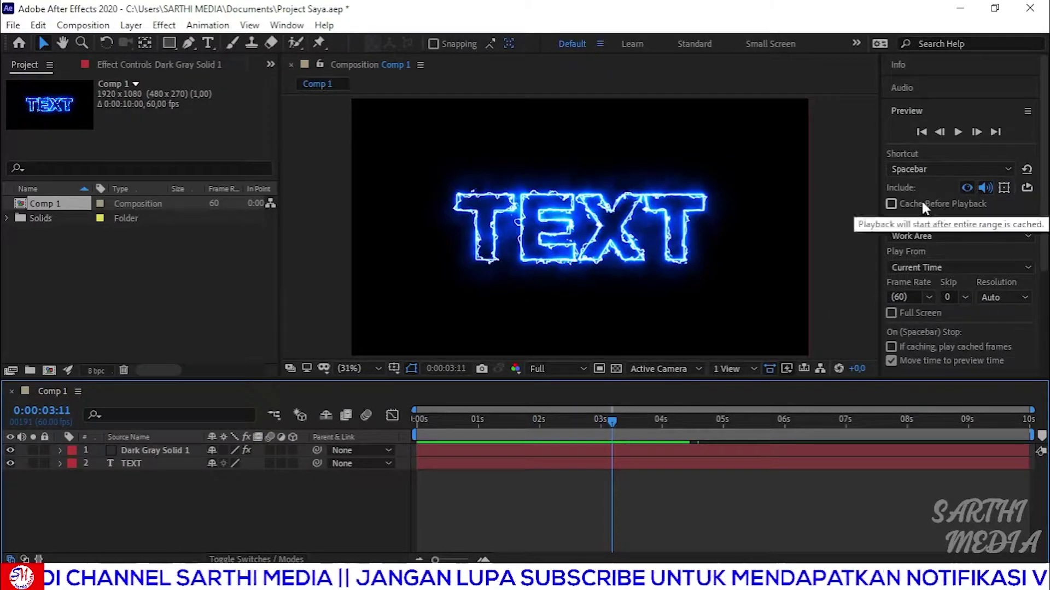
Try previewing the composition from the start with preview audio muted, and re-enable the audio
click(985, 187)
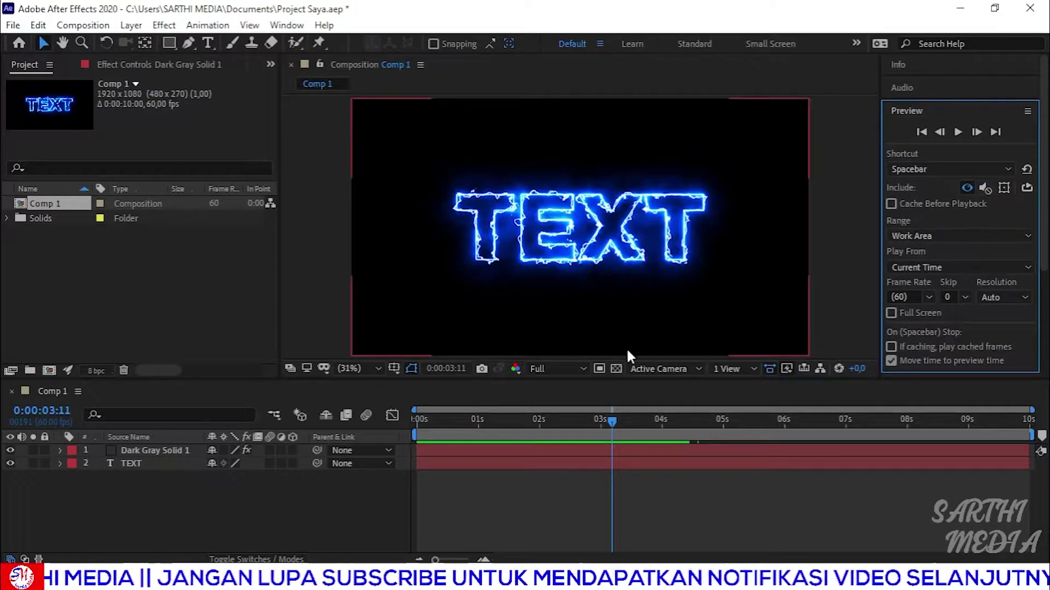
drag(612, 421, 271, 438)
key(space)
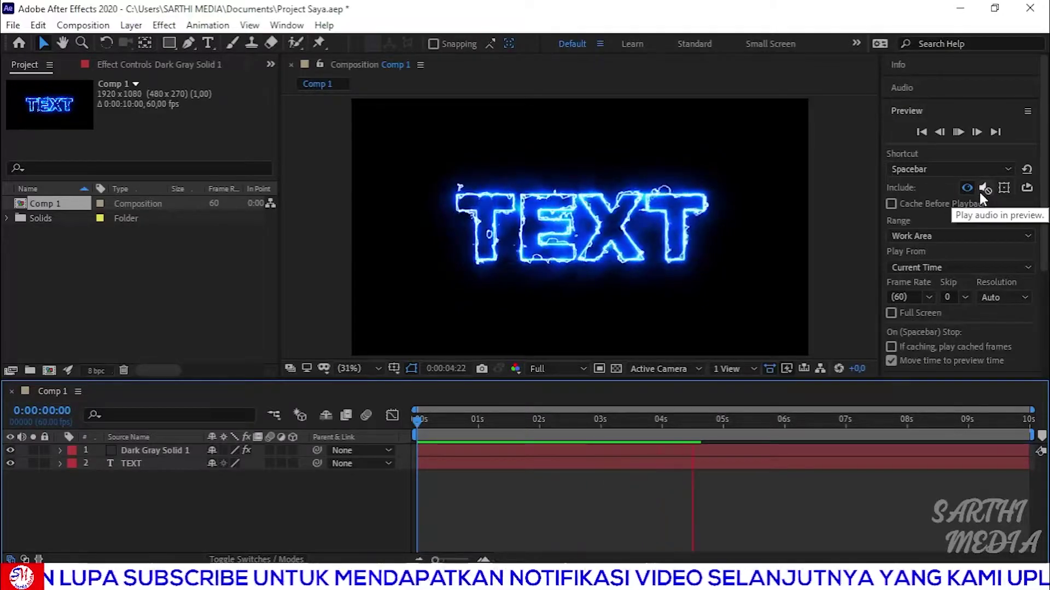
click(621, 426)
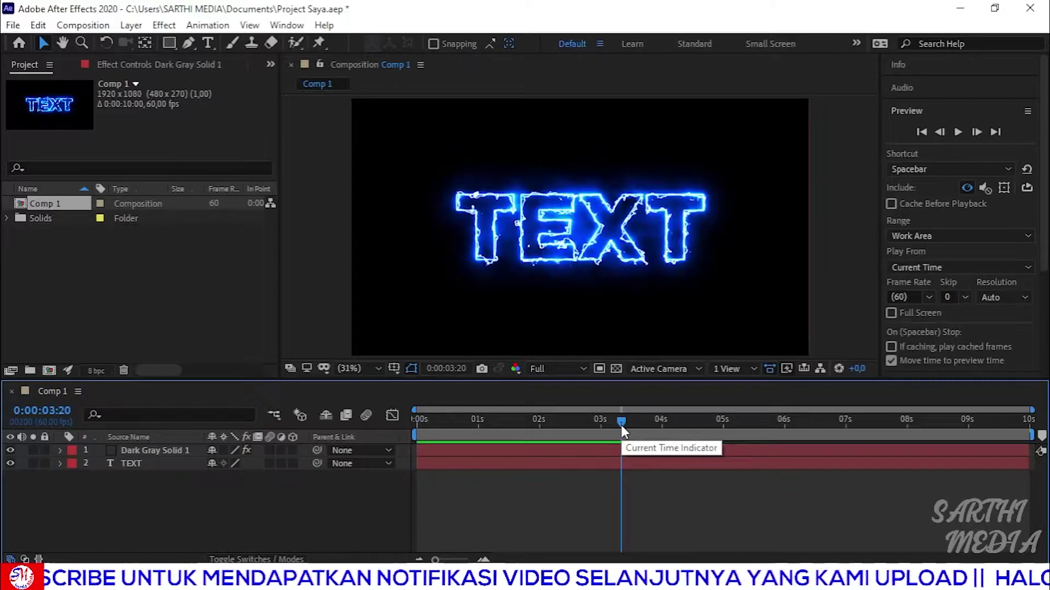
click(987, 189)
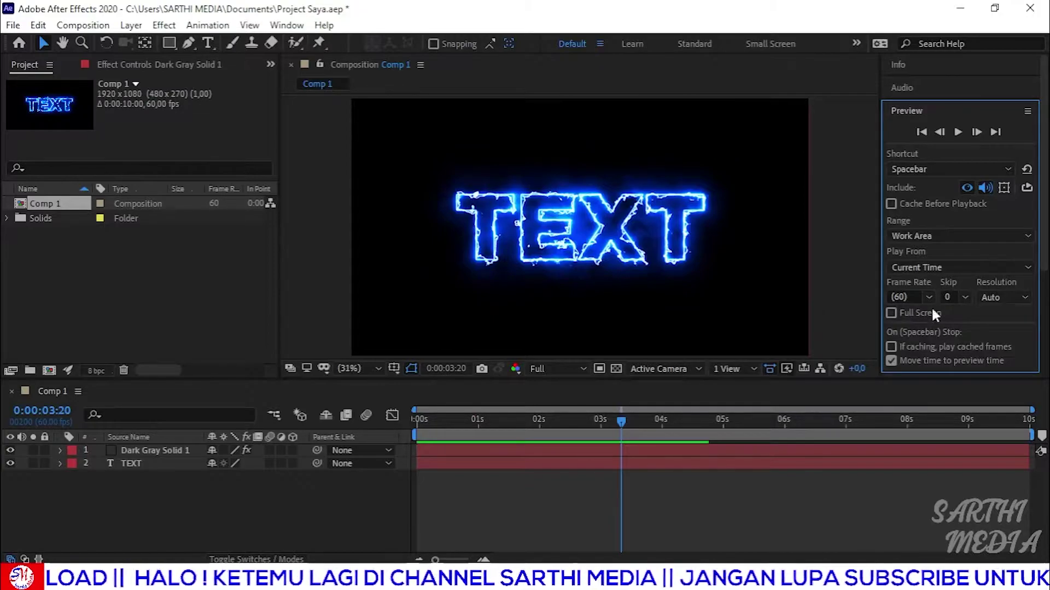
Try the Quarter option for the playback preview resolution, and set it back to Auto
click(996, 295)
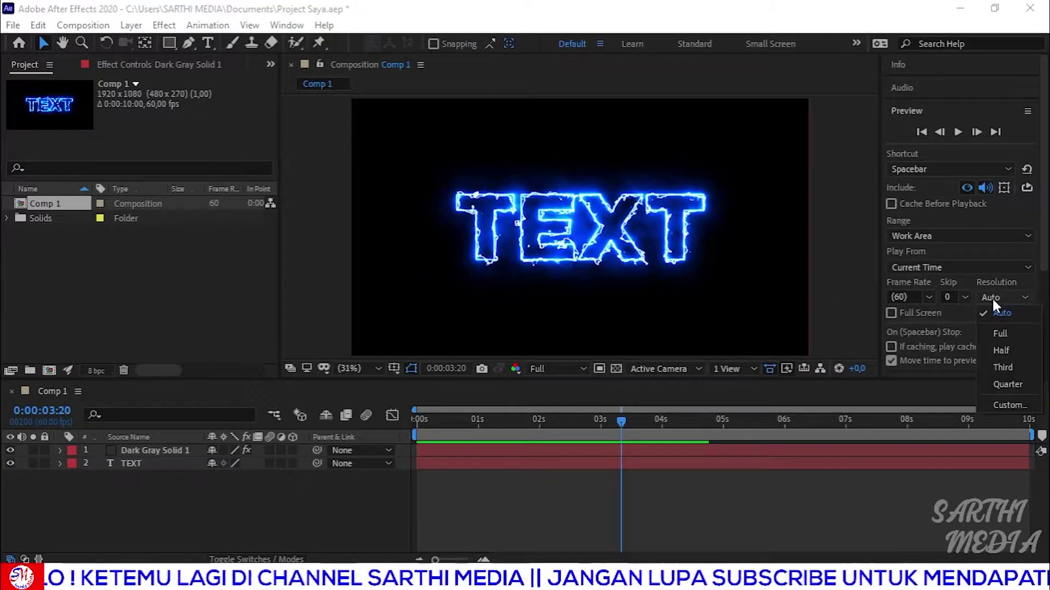
click(1001, 310)
click(995, 298)
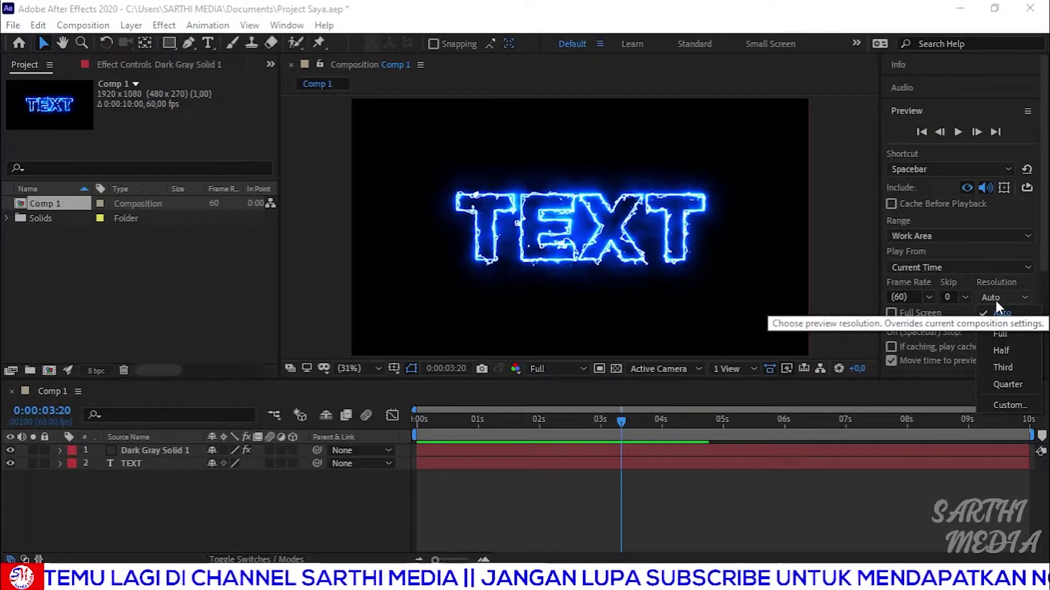
click(1008, 385)
click(990, 297)
click(999, 314)
Set the composition viewer resolution to Auto and preview the animation from the first frame
click(581, 369)
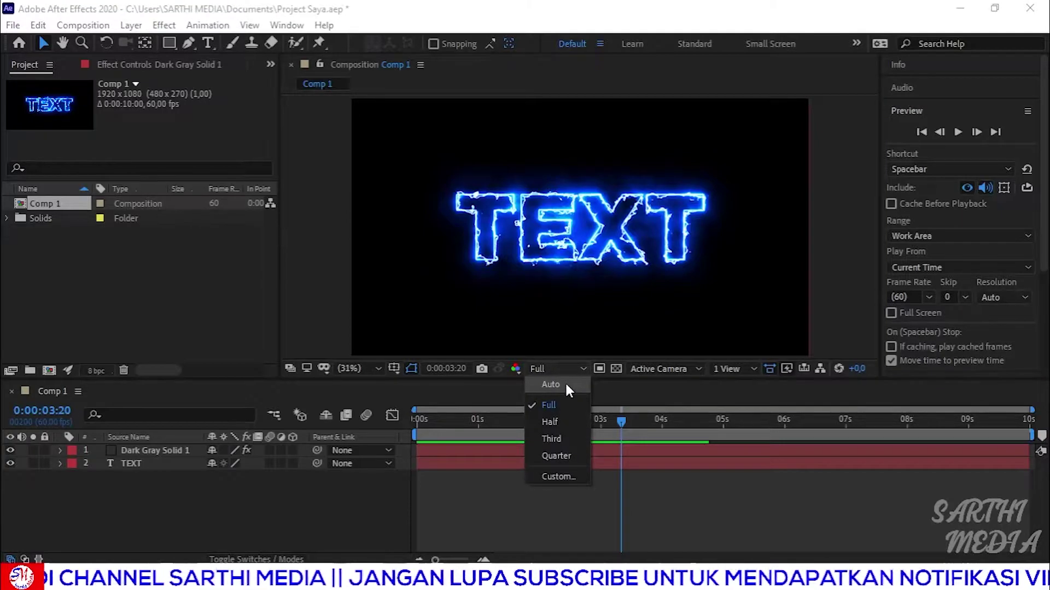
click(549, 438)
drag(615, 421, 416, 421)
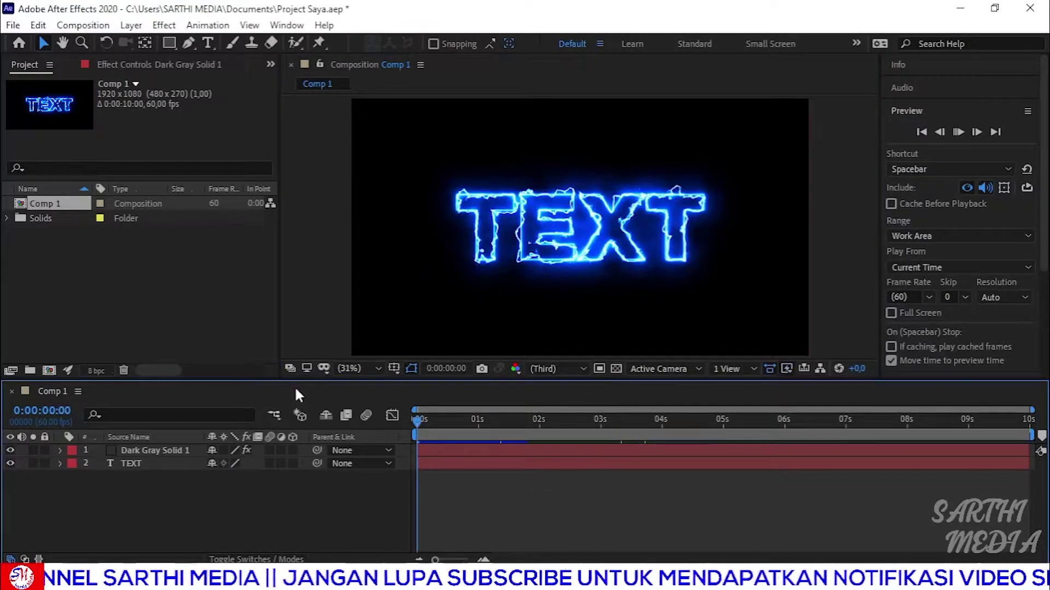
key(space)
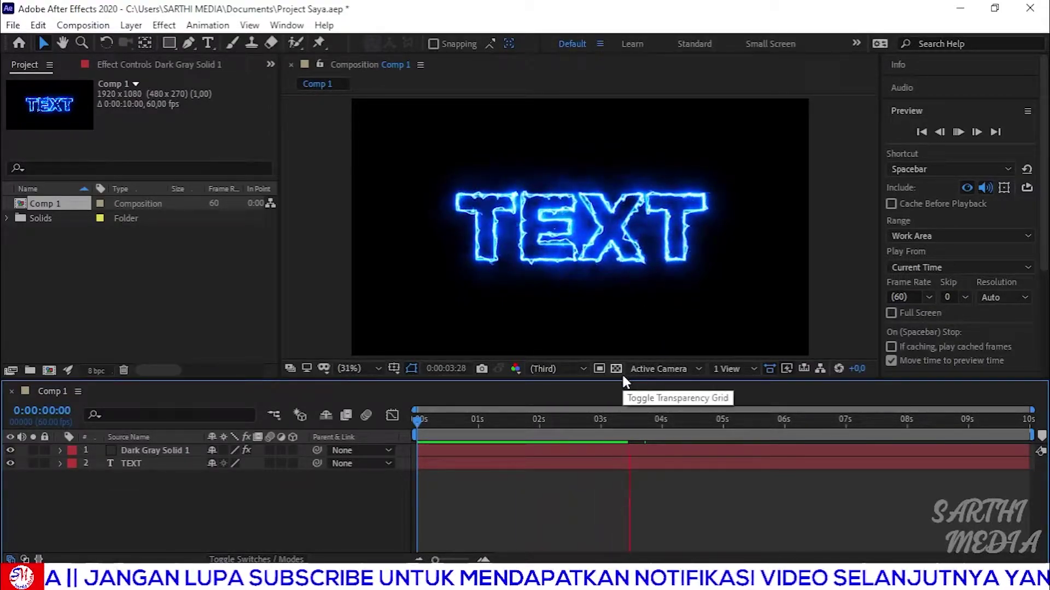
key(space)
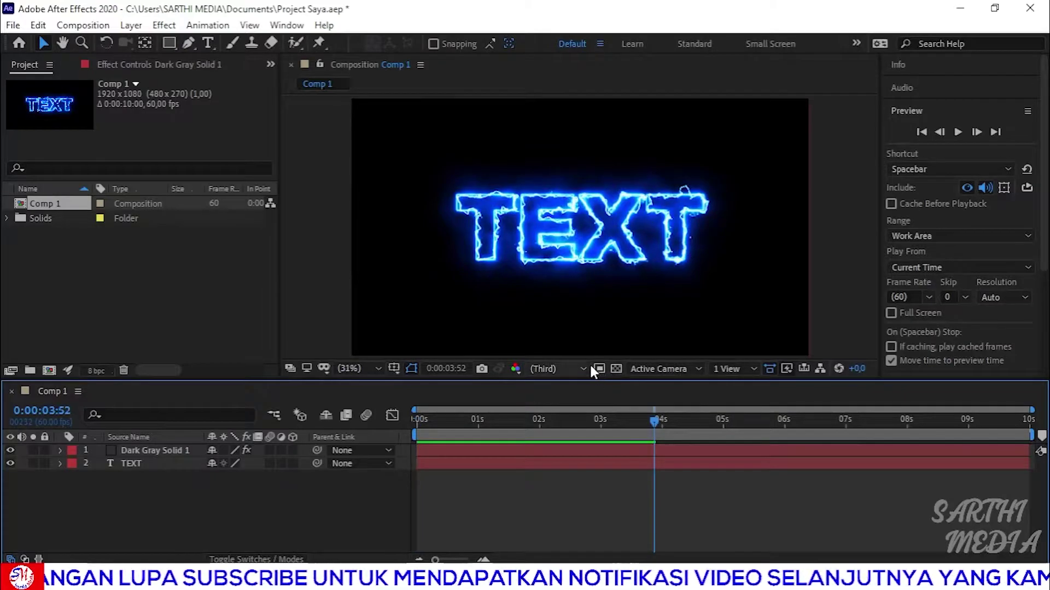
Lower the composition viewer resolution to Quarter and preview the animation from the first frame
click(551, 368)
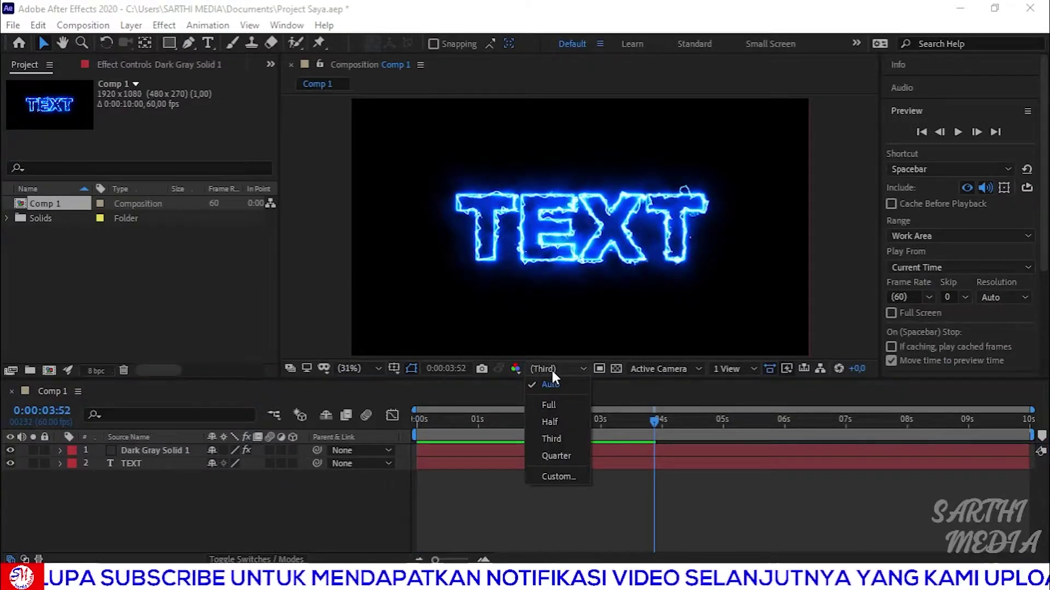
click(559, 455)
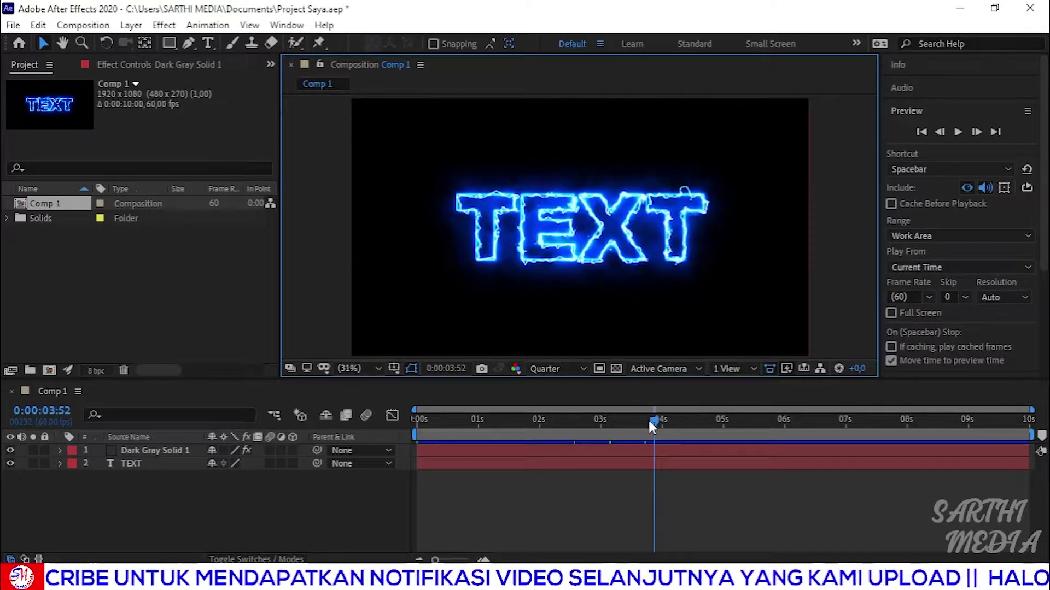
drag(654, 420, 271, 415)
key(space)
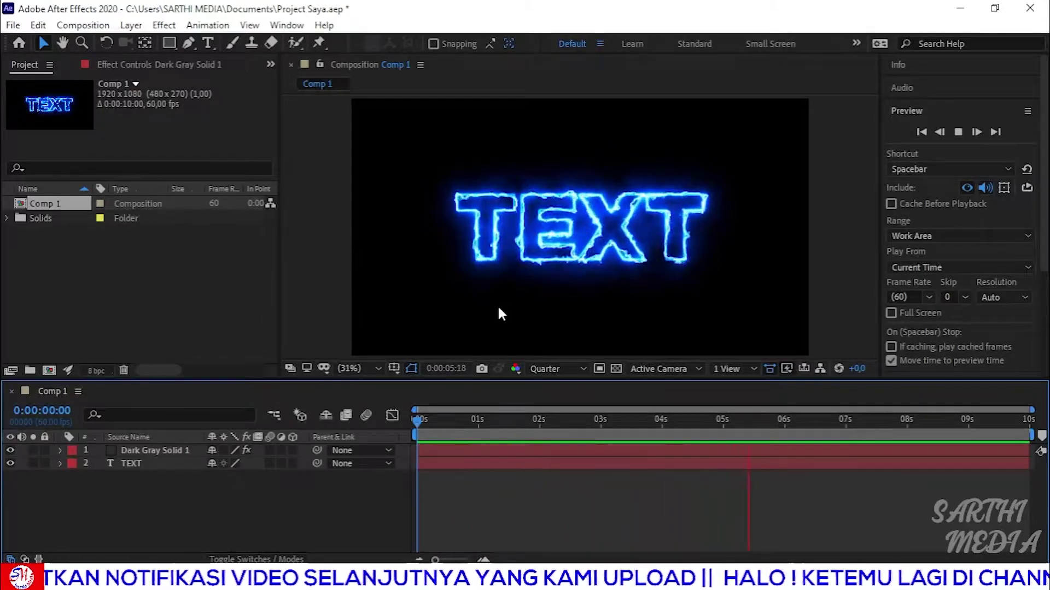
key(space)
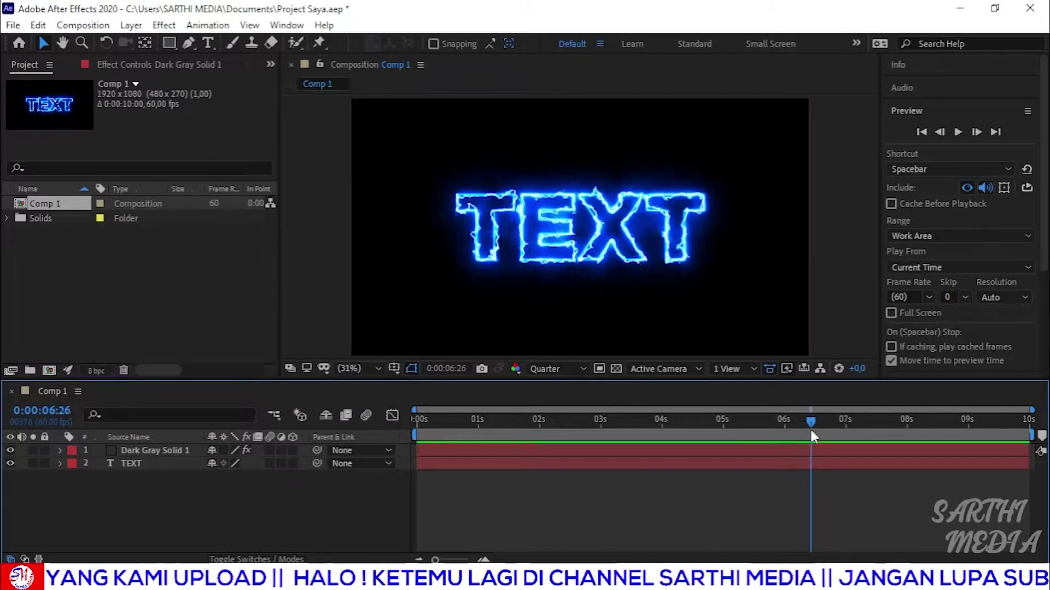
Replay the animation at Quarter resolution from 0:00:00:33, check the viewer's resolution options, and stop playback
drag(809, 423, 451, 420)
key(space)
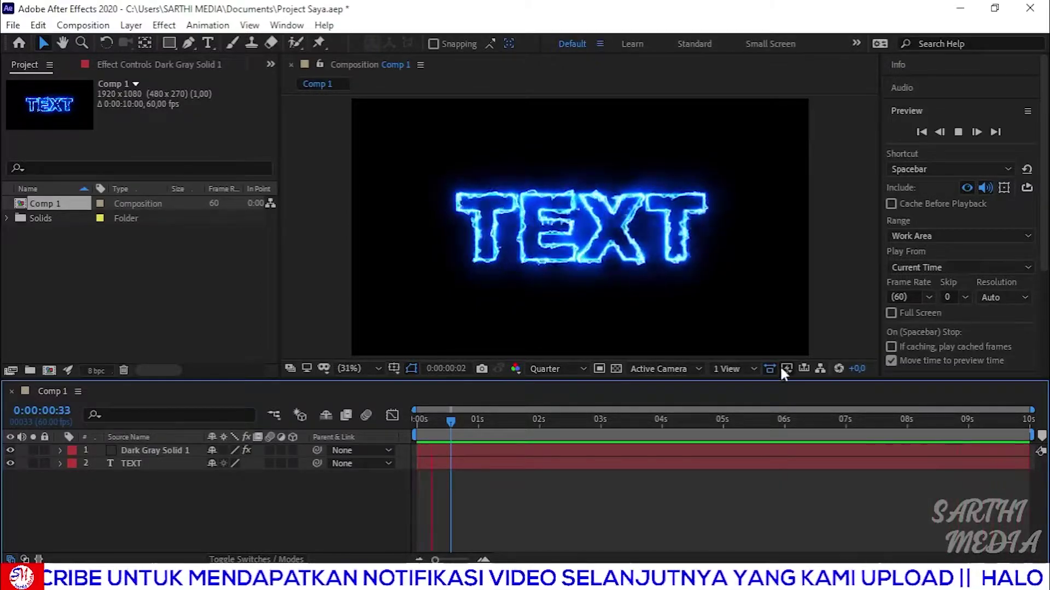
click(558, 370)
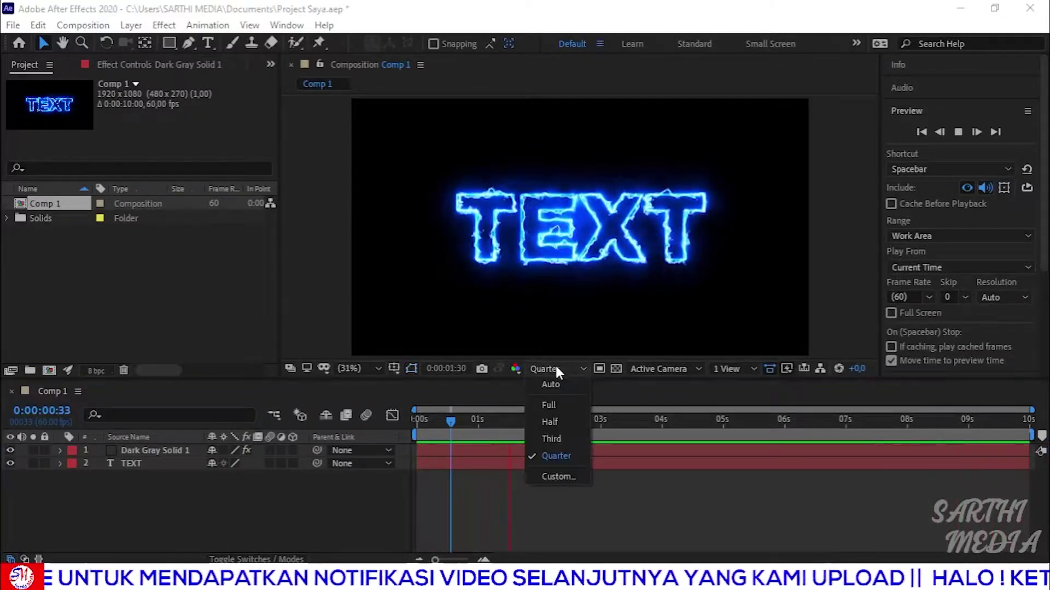
click(572, 449)
key(space)
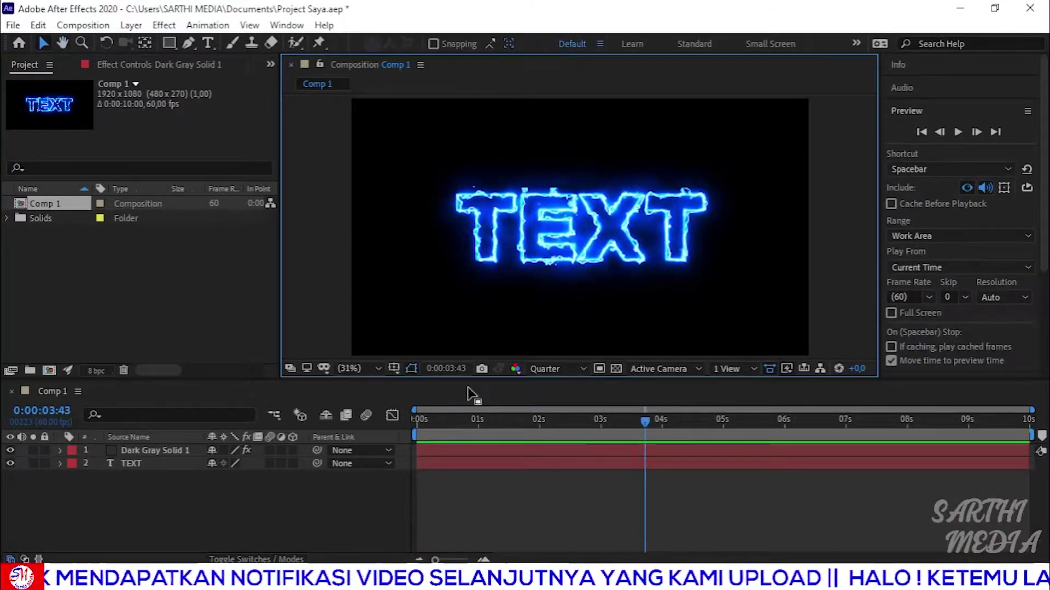
Set the composition viewer resolution to Full and preview the animation from the first frame
click(537, 370)
click(560, 403)
click(648, 421)
key(Home)
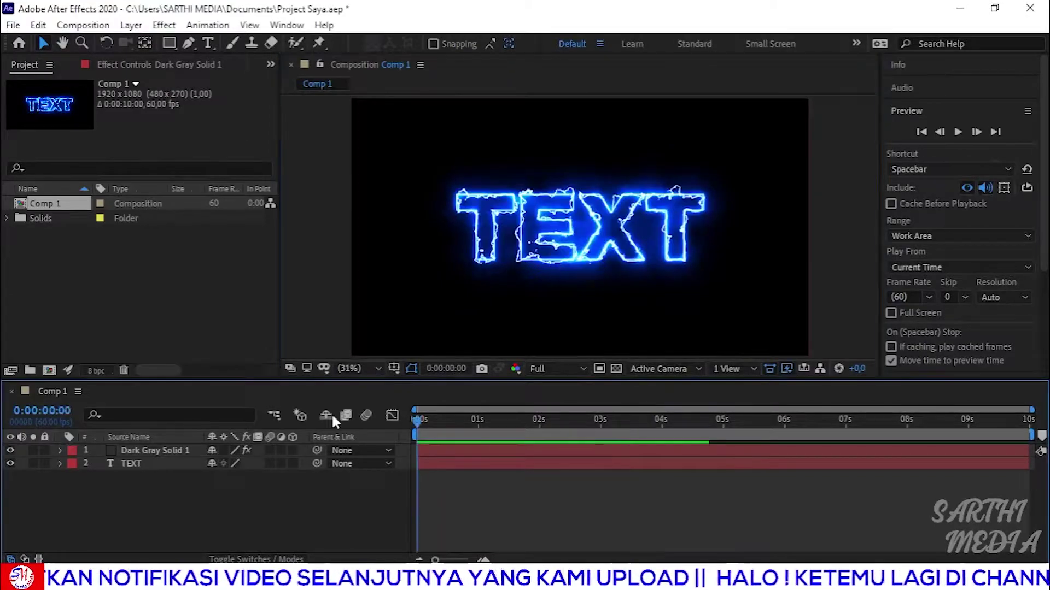
key(space)
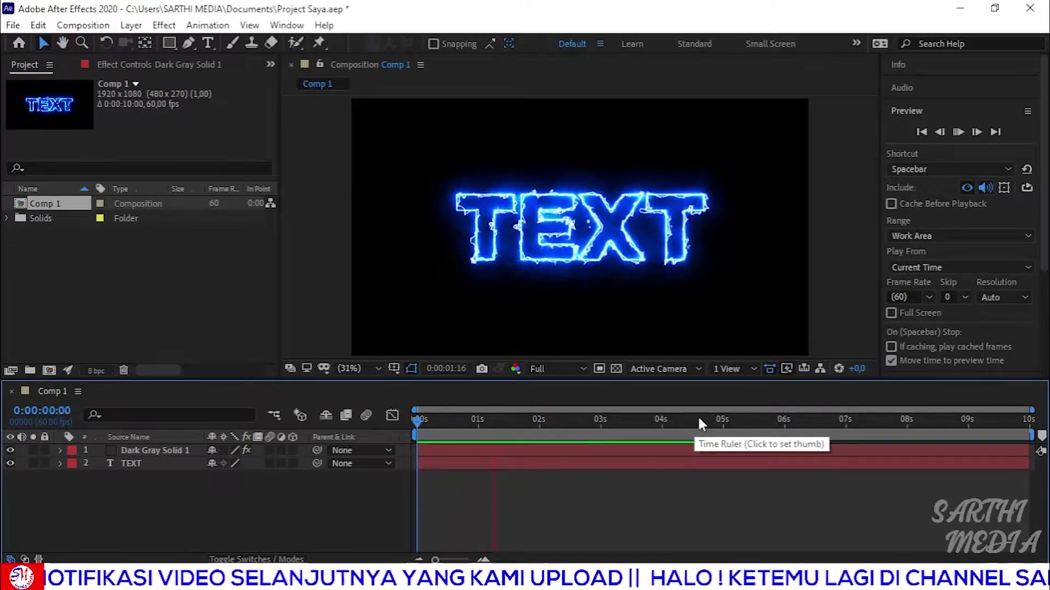